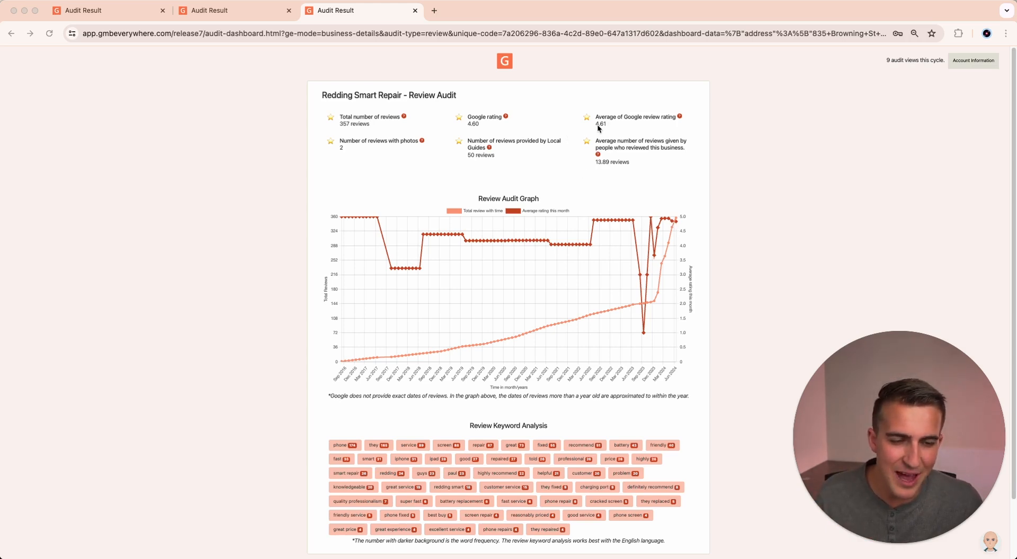
View the review audit graphs for Steve Beaton Plumbing Inc and Cary's Redding Tire & Auto Repair.
click(246, 10)
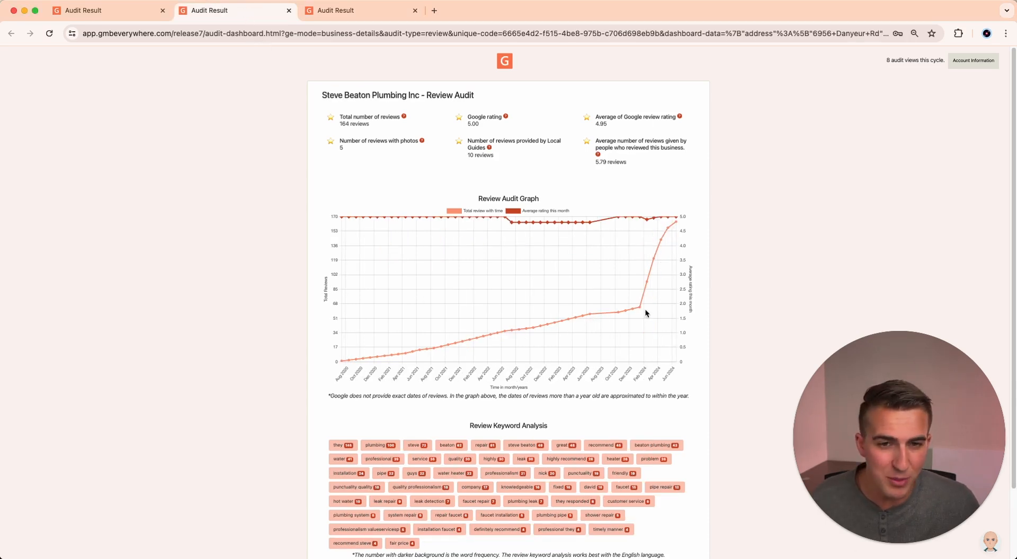
mouse_move(640, 310)
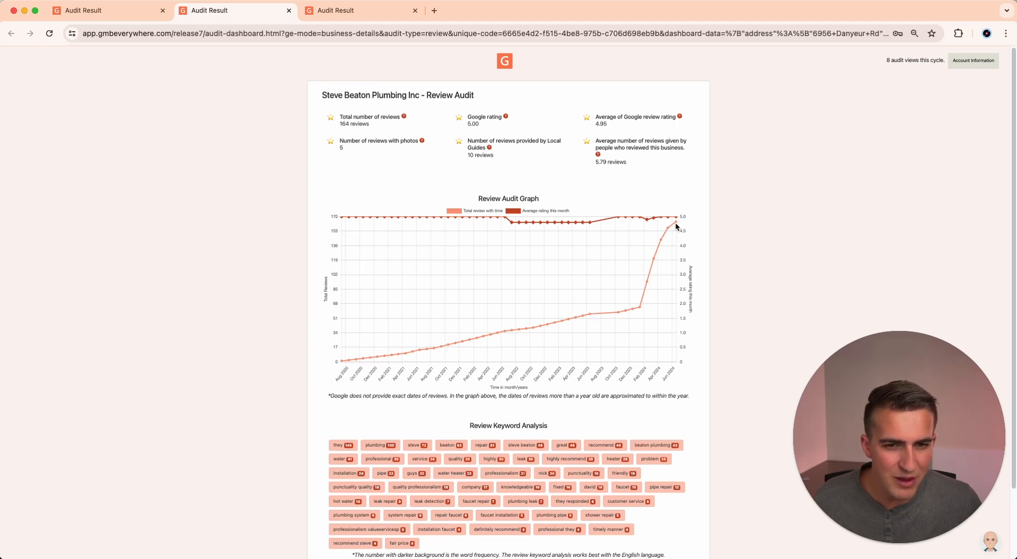
click(129, 13)
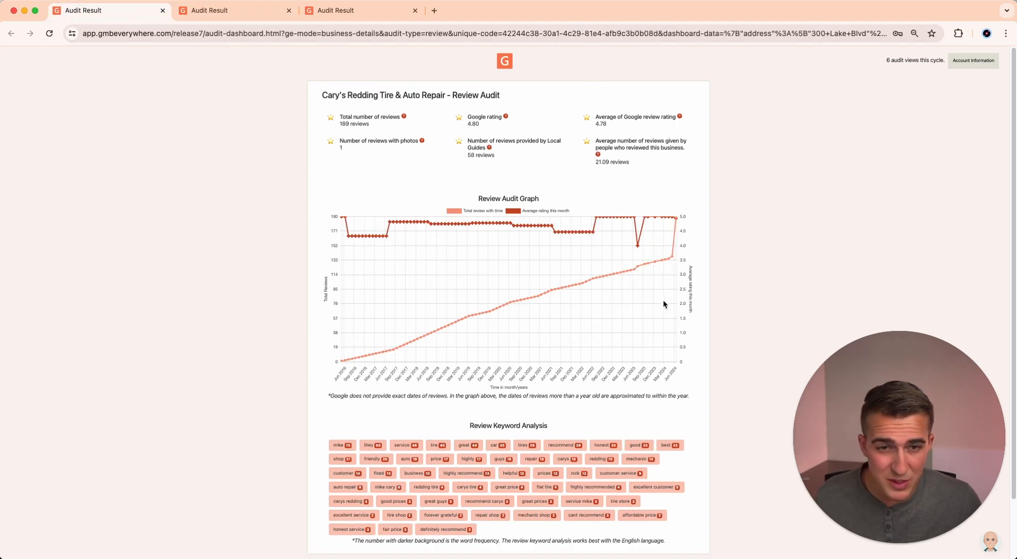
mouse_move(672, 260)
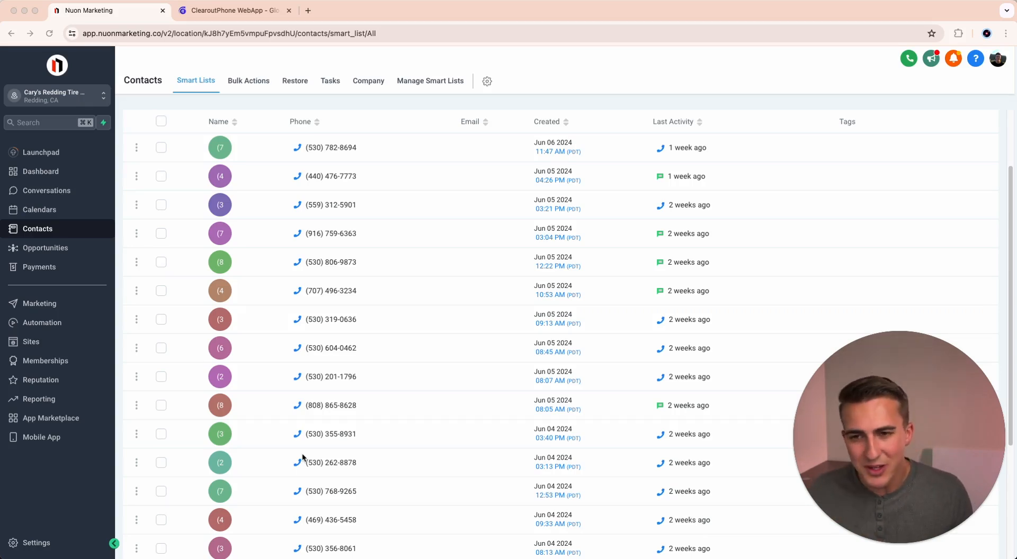
Look through the first page of contacts in the Nuon Marketing account for Cary's Redding Tire.
scroll(339, 370, down, 5)
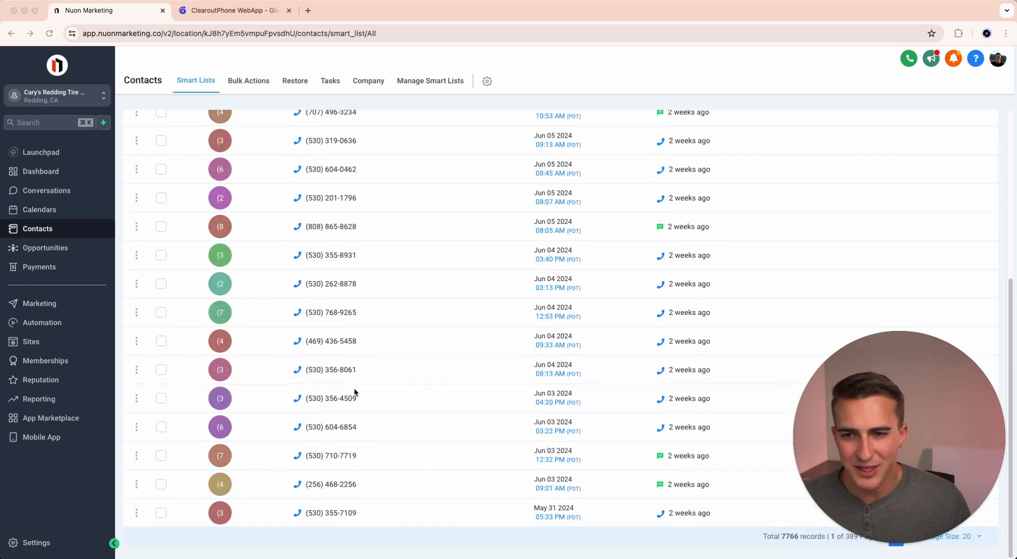
scroll(422, 455, up, 10)
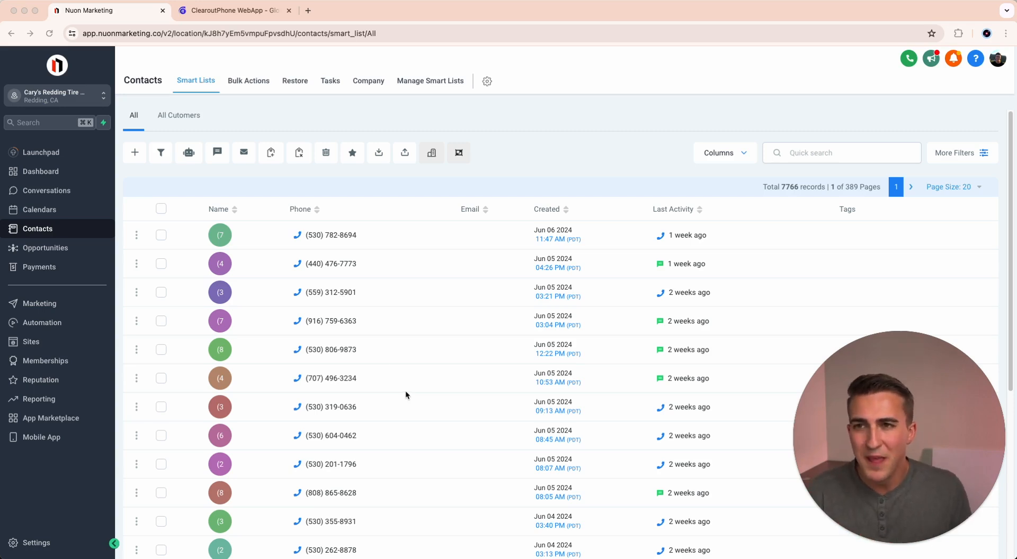
Switch to ClearoutPhone, open My Lists and view the upload options for adding a new list.
click(253, 12)
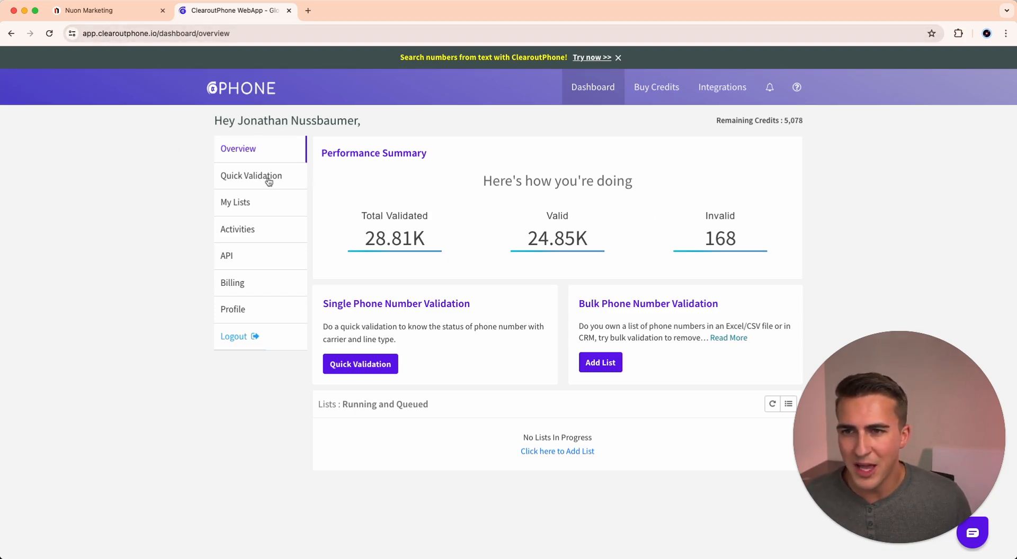
click(244, 209)
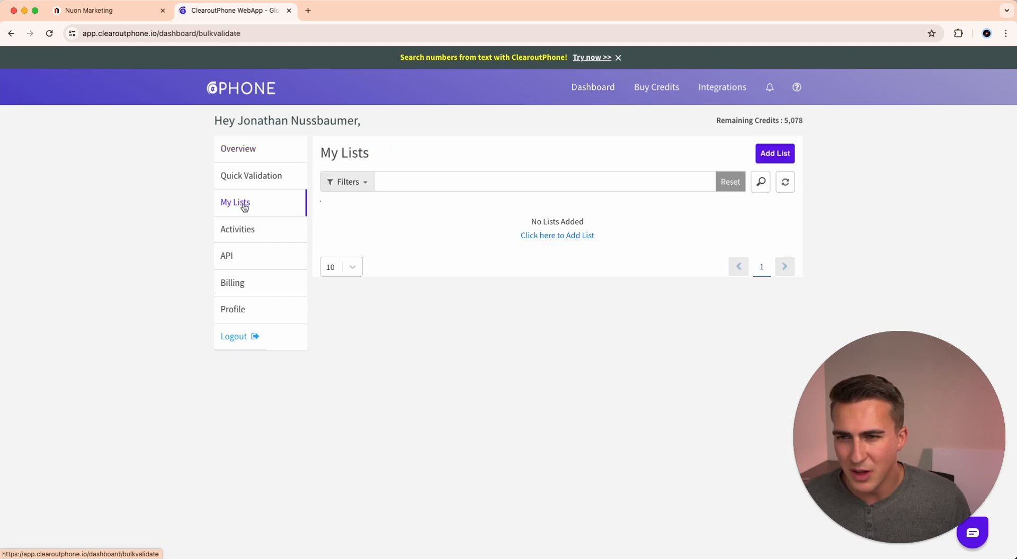
click(771, 153)
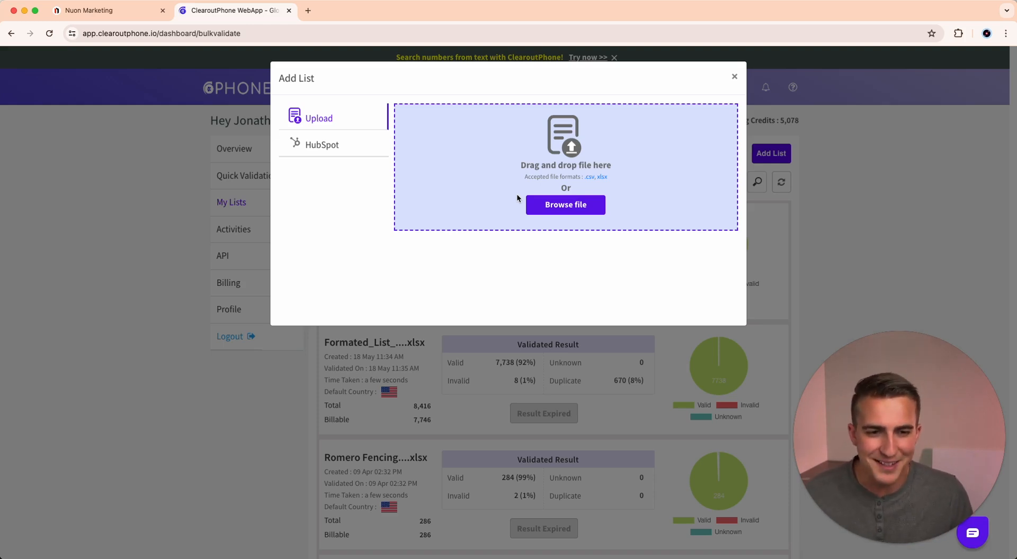
click(734, 77)
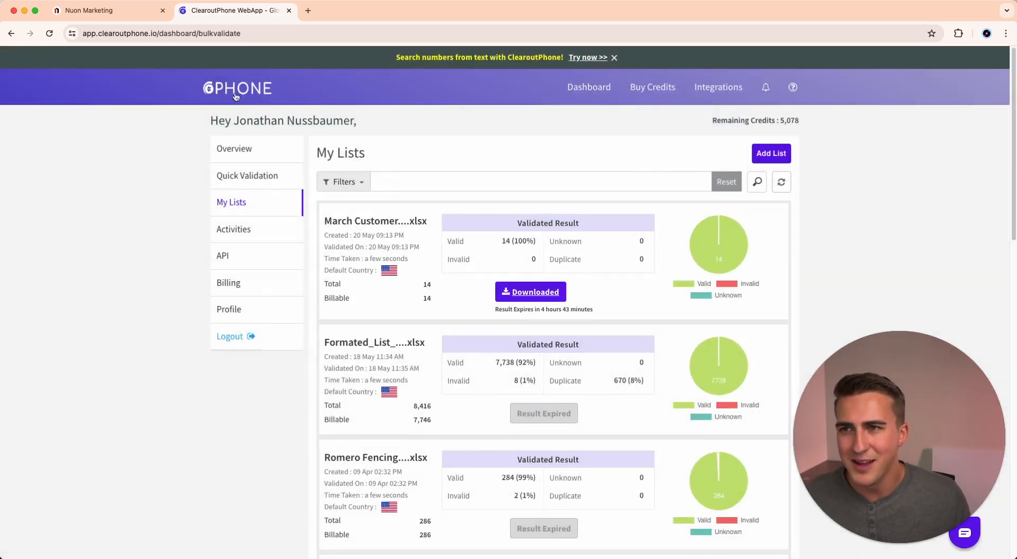
Switch back to Nuon Marketing and review the contact phone numbers and their last activity.
click(112, 12)
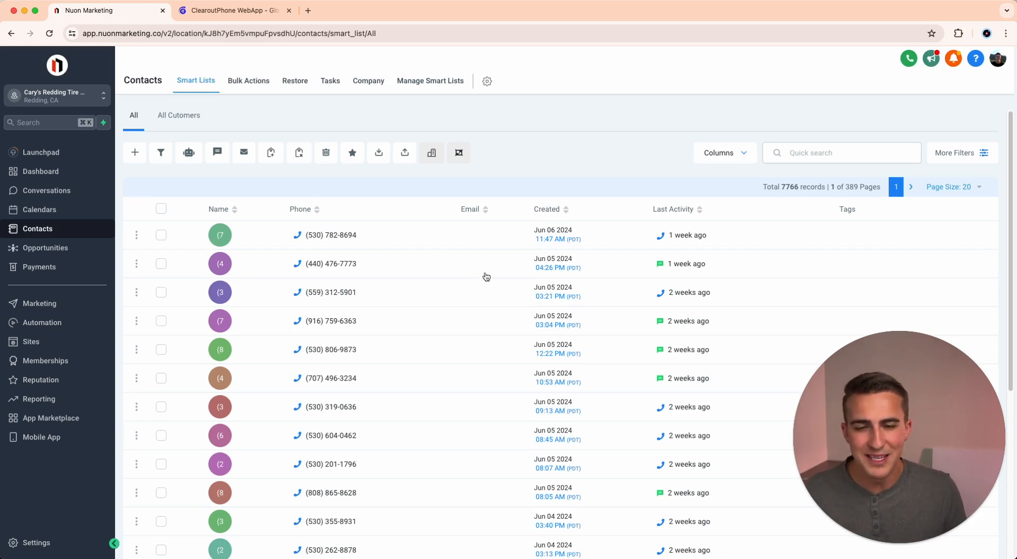
scroll(537, 393, down, 3)
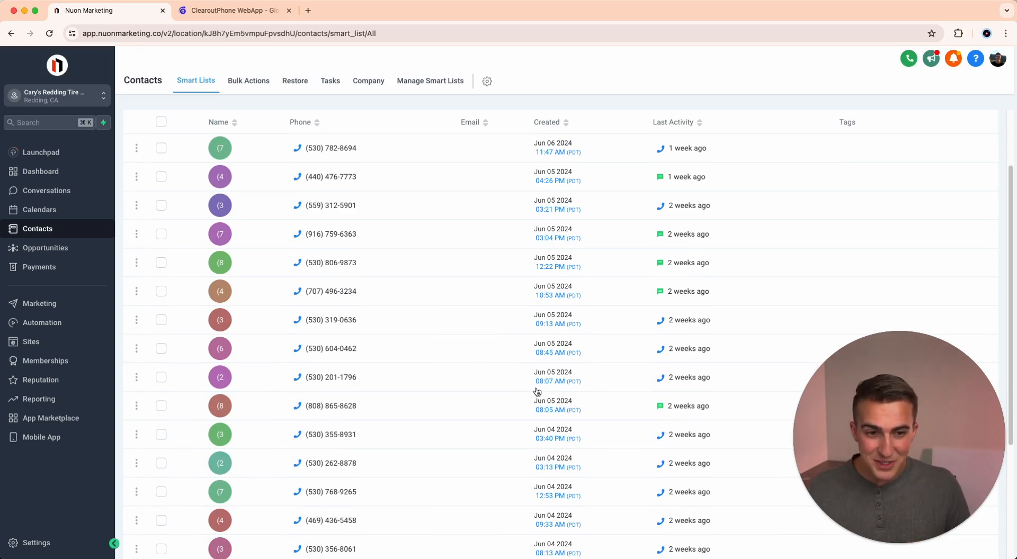
scroll(536, 397, down, 5)
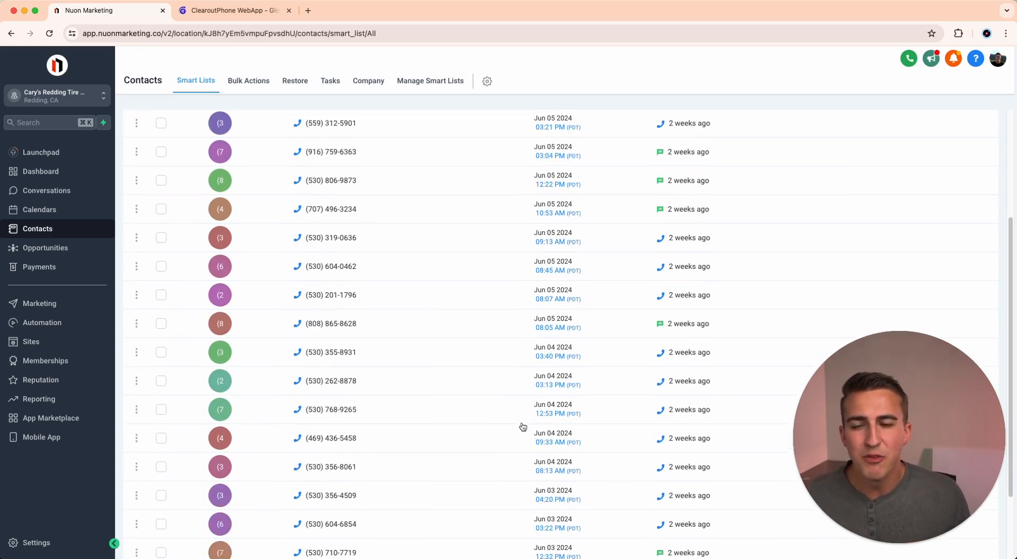
scroll(522, 426, up, 8)
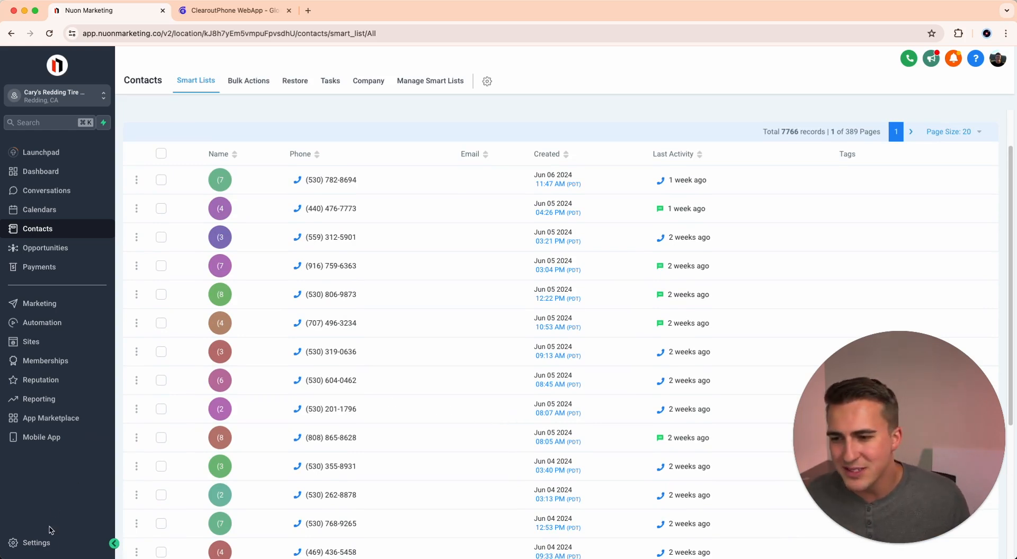
Open the account's Integrations settings and dismiss the Business profile chat notice.
click(51, 543)
scroll(52, 530, down, 3)
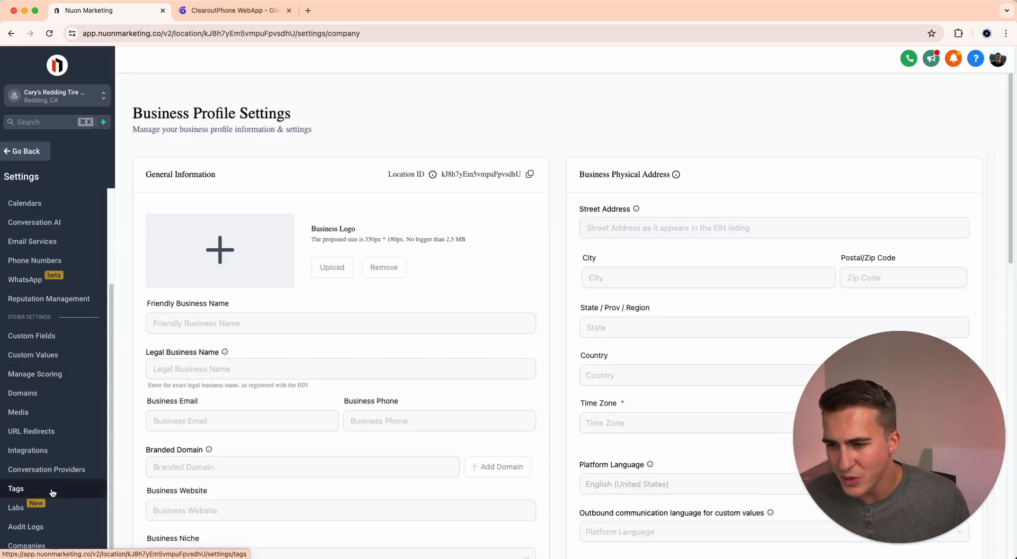
click(54, 453)
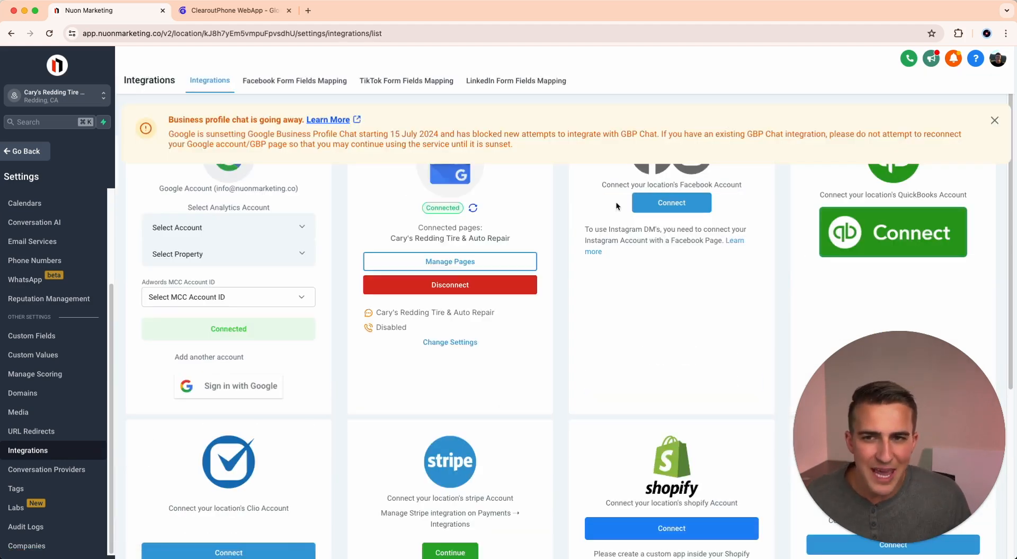
click(994, 122)
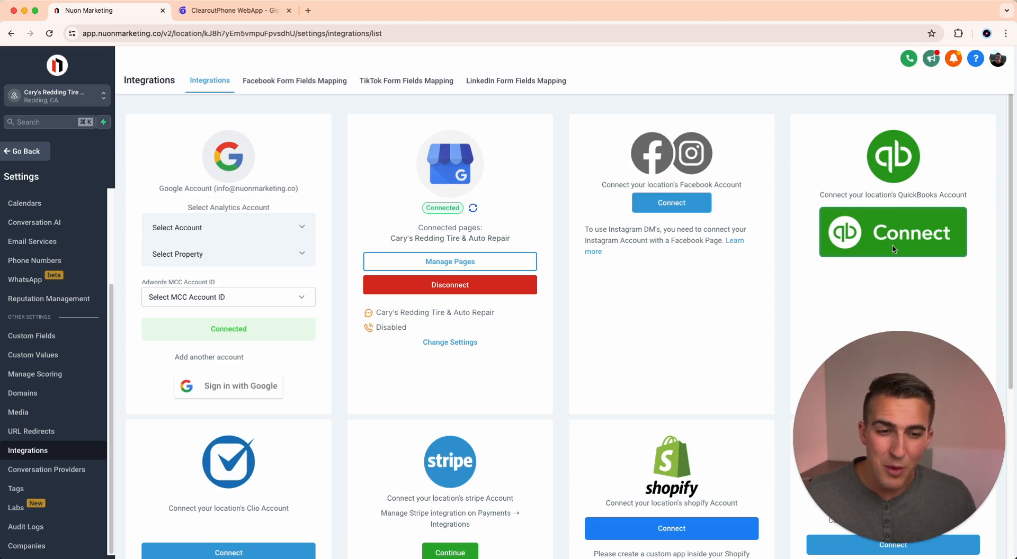
Leave the settings and open the 1.1 Reactivation Review Campaign workflow from the 1. REVIEW MANAGEMENT automation folder.
click(28, 151)
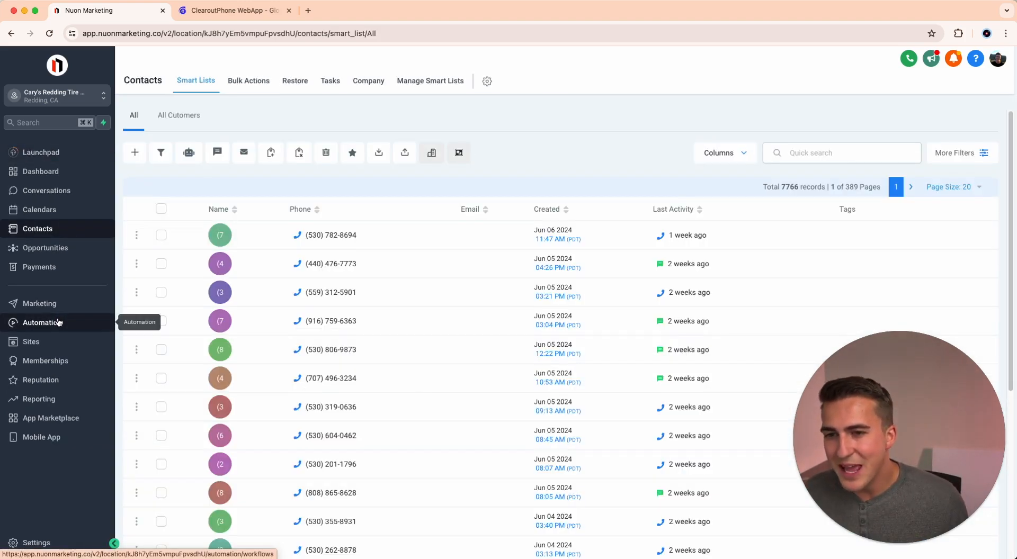
click(58, 321)
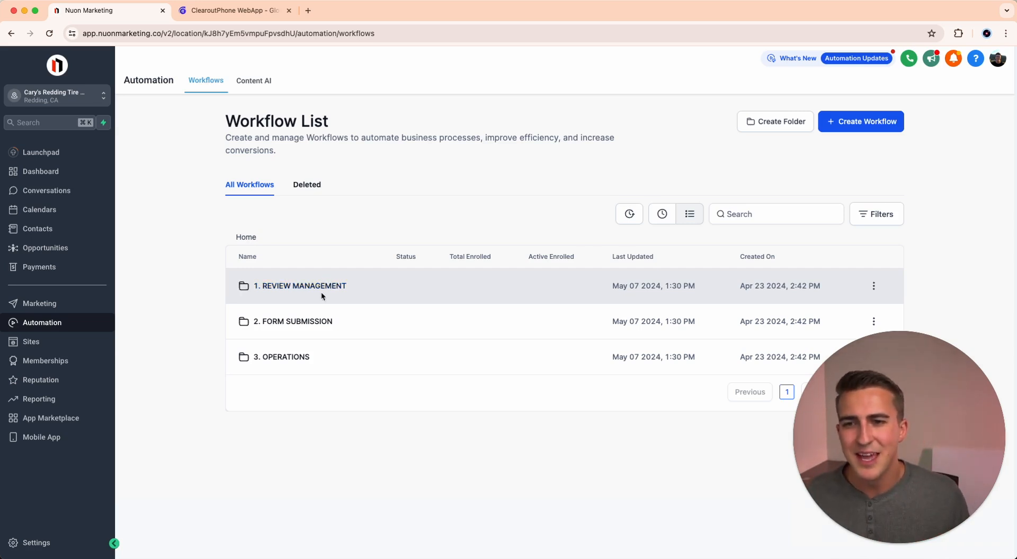
click(313, 287)
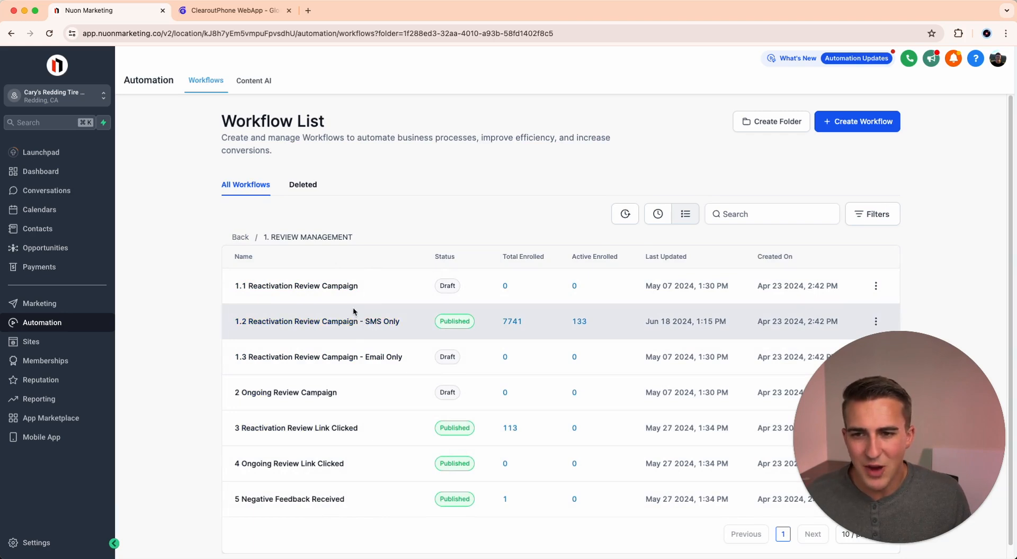
click(341, 288)
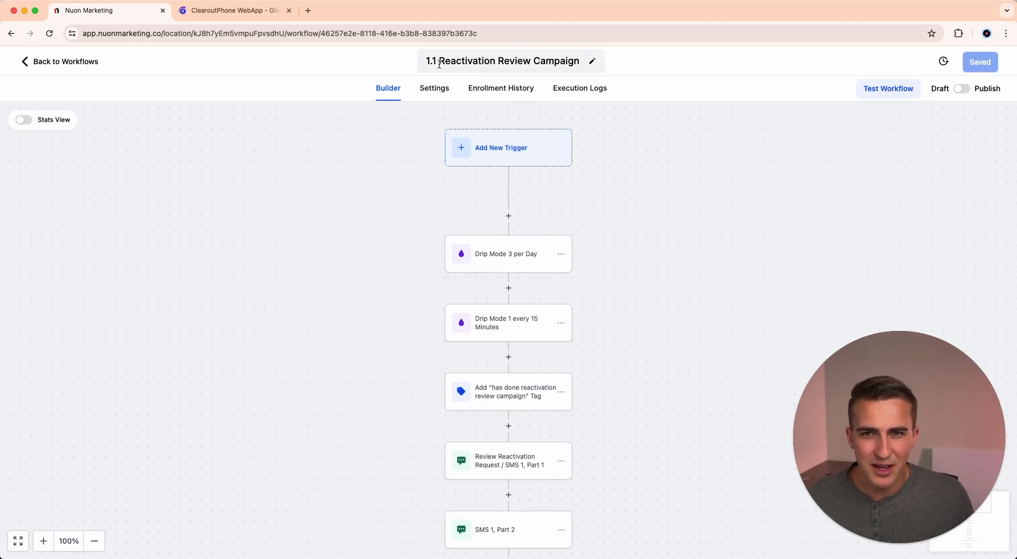
Examine the workflow's sequence of drip, tag, SMS, opportunity, wait and email actions.
scroll(715, 397, down, 3)
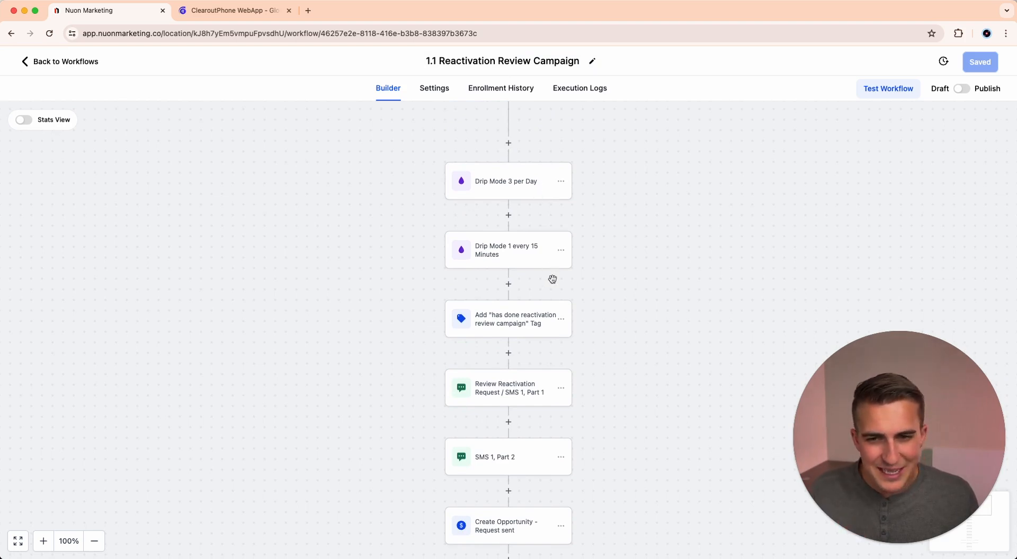
scroll(553, 279, down, 1)
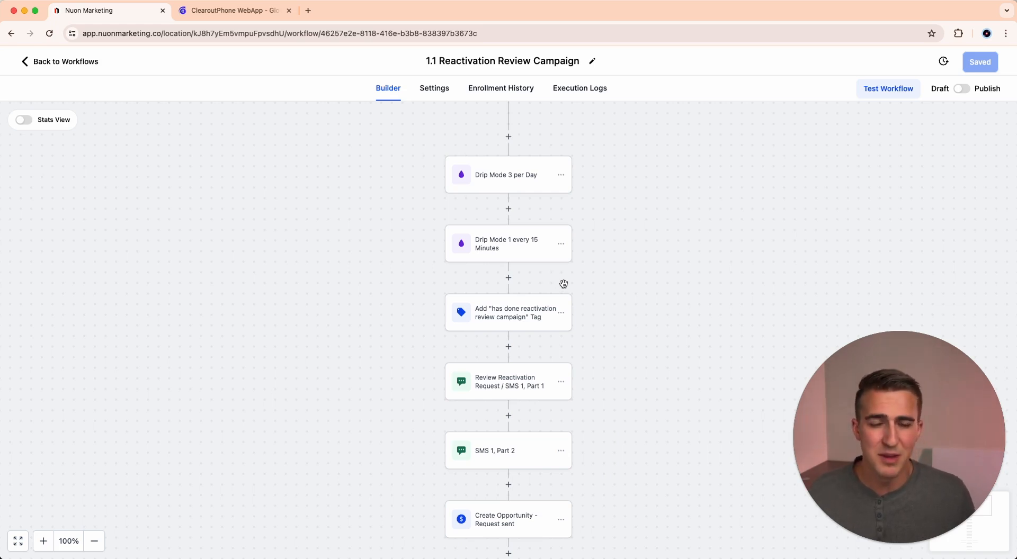
scroll(585, 318, down, 5)
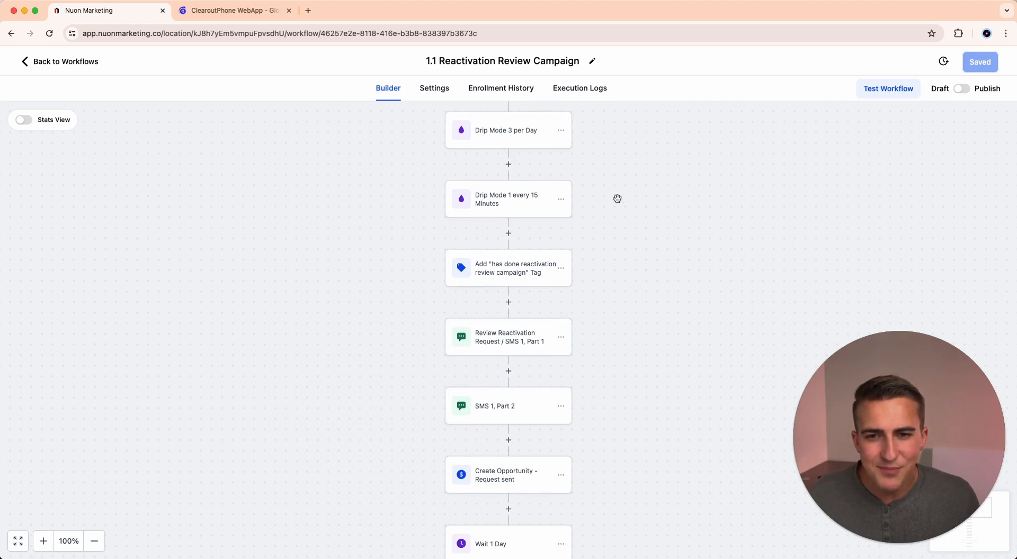
scroll(551, 249, down, 10)
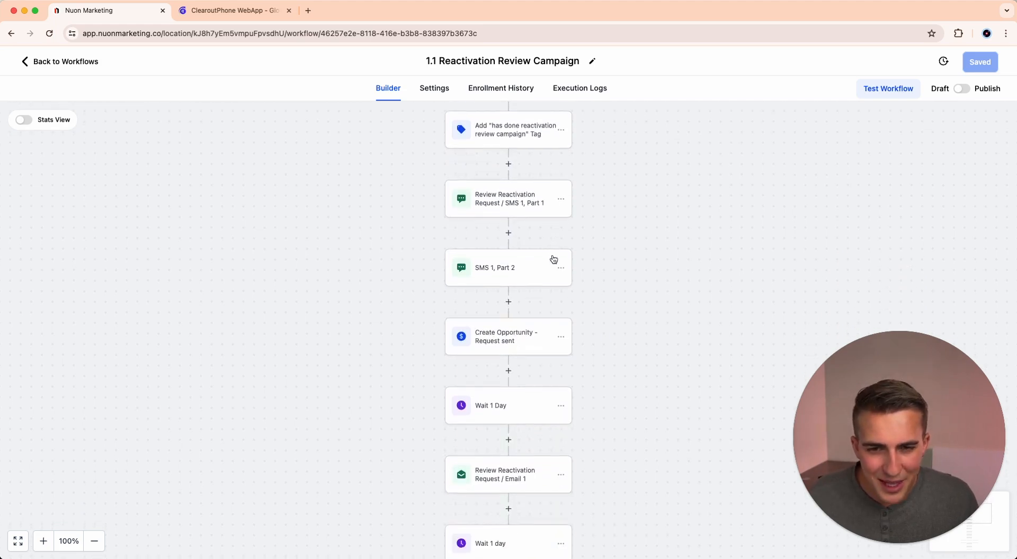
scroll(552, 258, down, 6)
scroll(535, 295, down, 4)
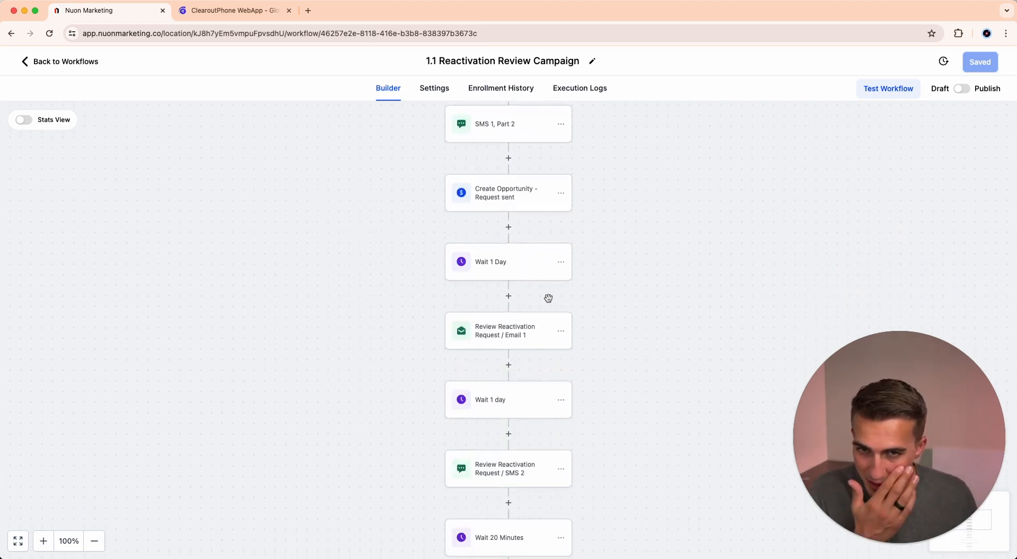
Open the Review Reactivation Request / SMS 1, Part 1 action and examine its message text and custom values.
scroll(548, 299, up, 4)
click(523, 163)
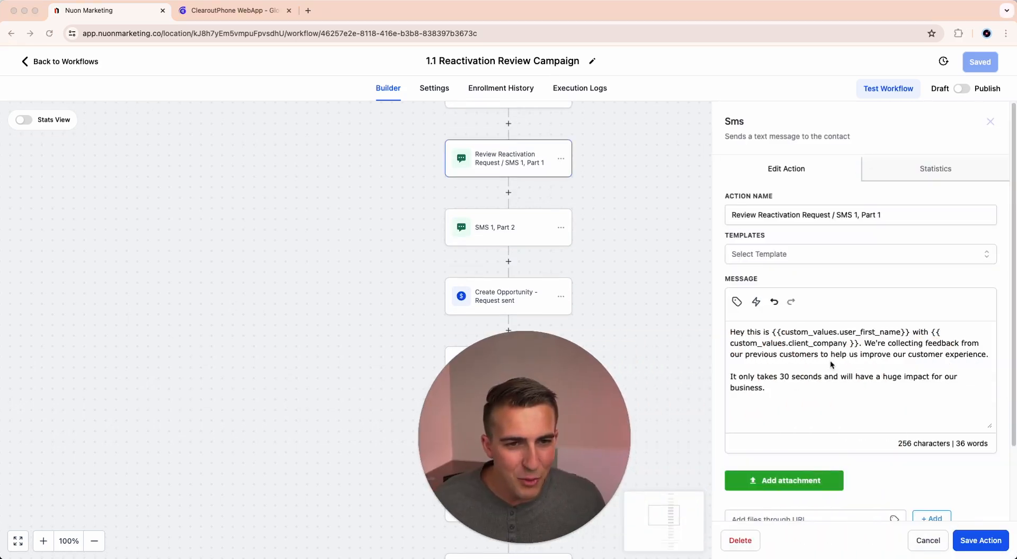
scroll(796, 363, down, 1)
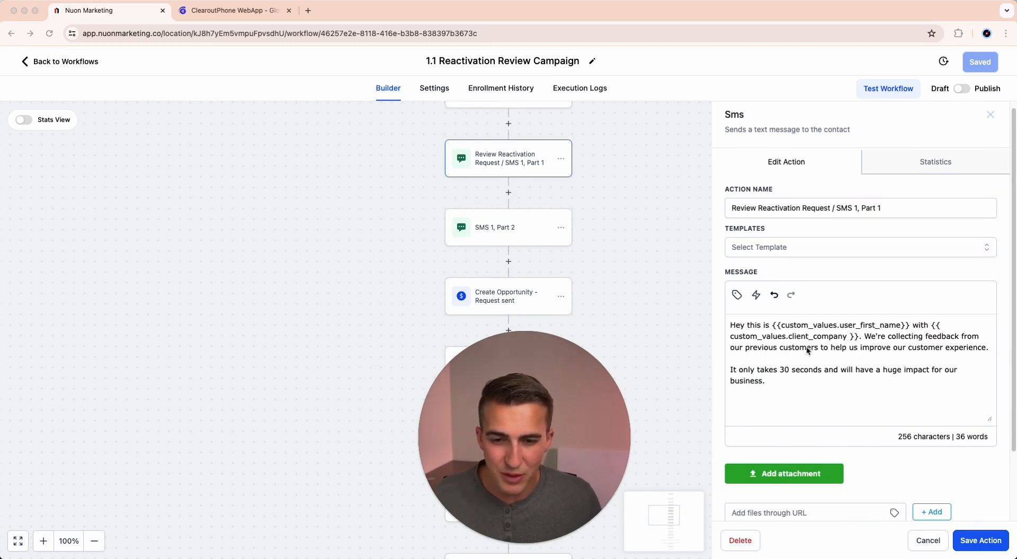
scroll(801, 353, down, 1)
scroll(800, 354, down, 1)
scroll(801, 355, up, 1)
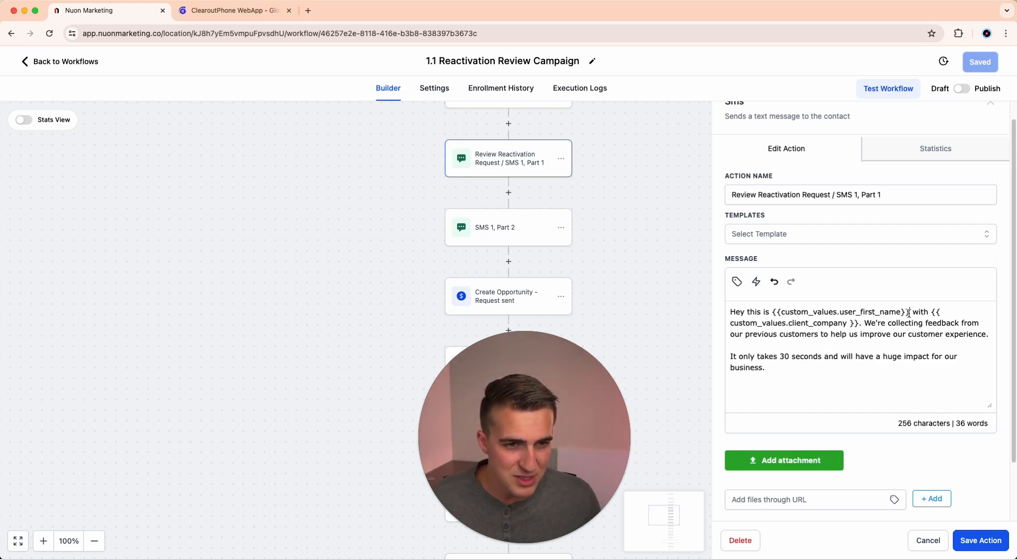
drag(909, 313, 808, 324)
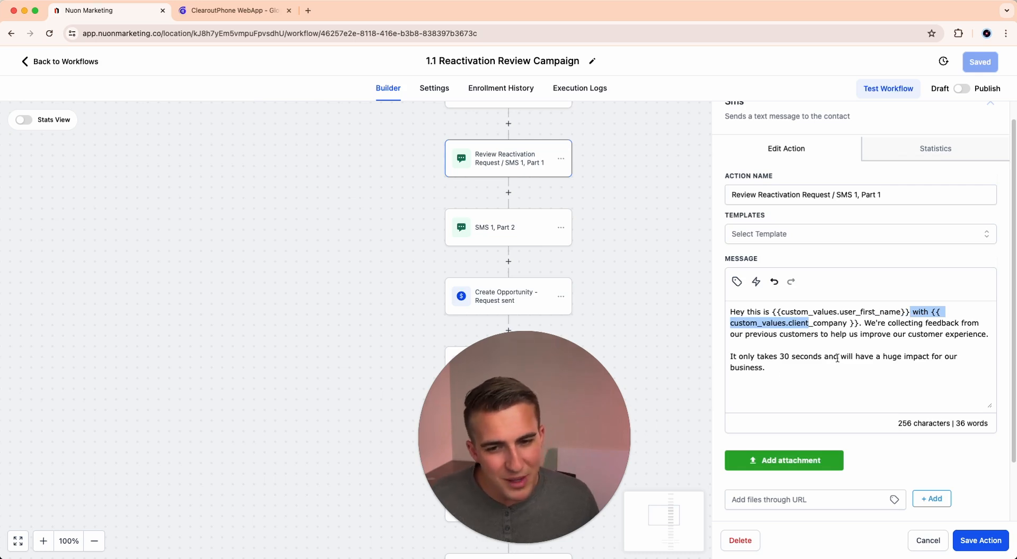
click(827, 375)
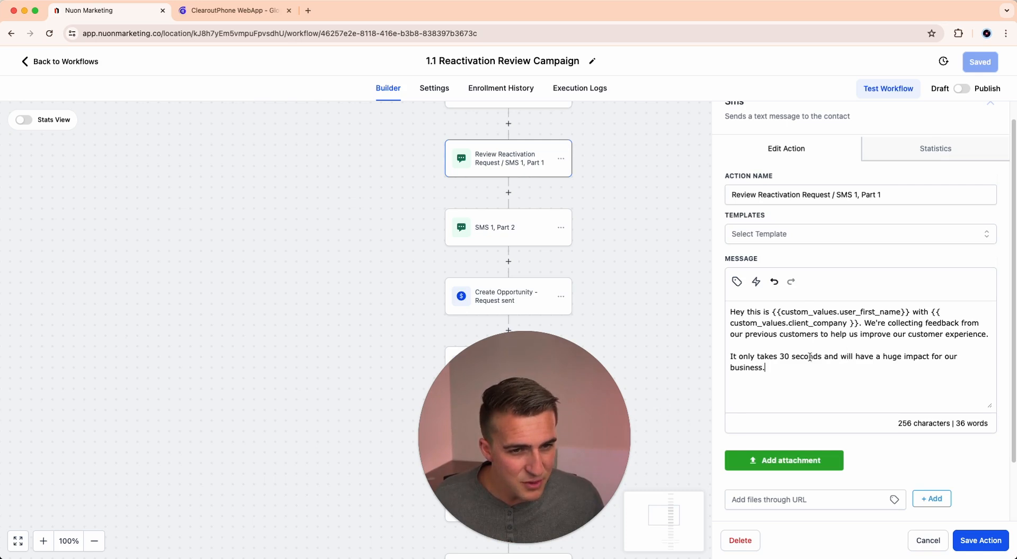
drag(507, 439, 384, 467)
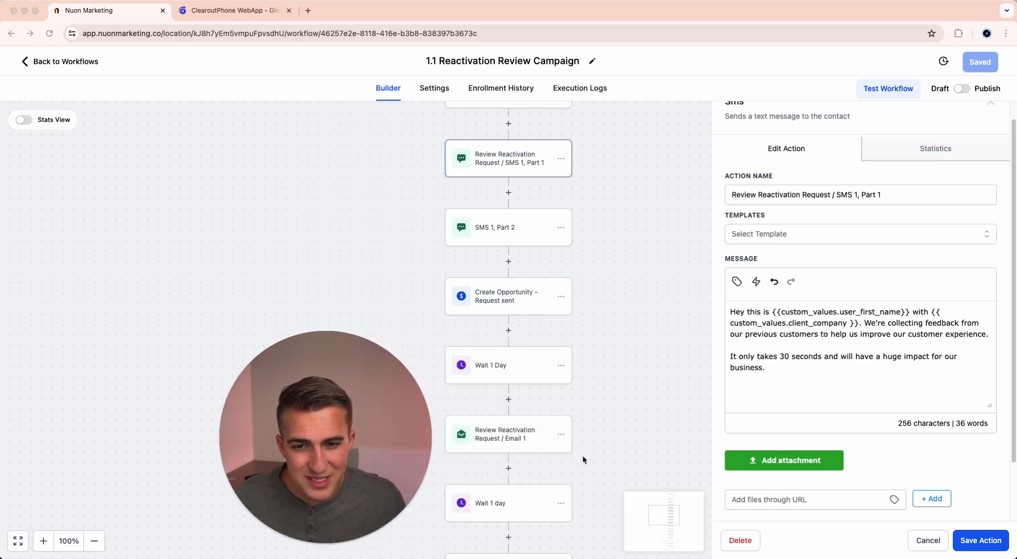
Open the SMS 1, Part 2 action and select its entire message containing the feedback trigger link.
click(532, 231)
click(530, 231)
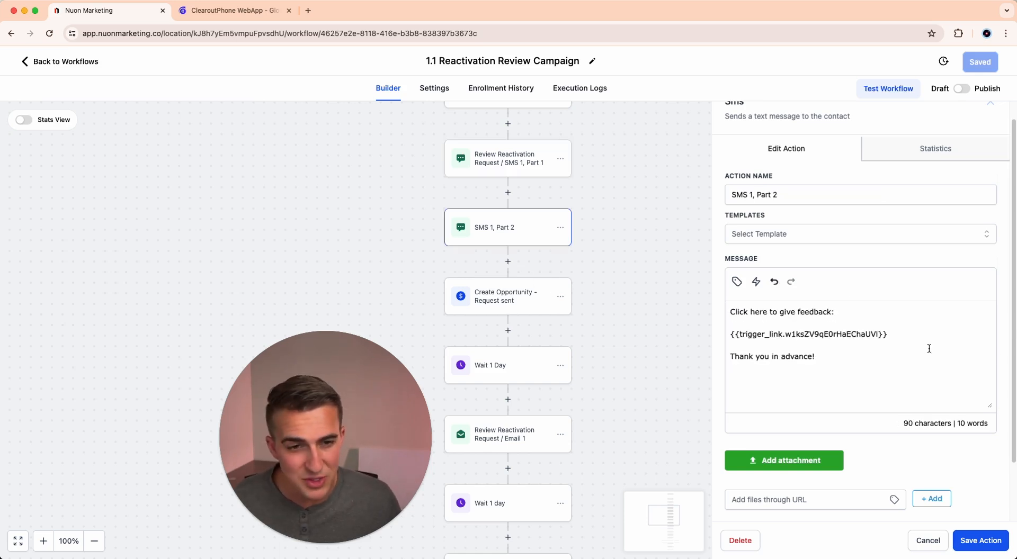
triple_click(822, 331)
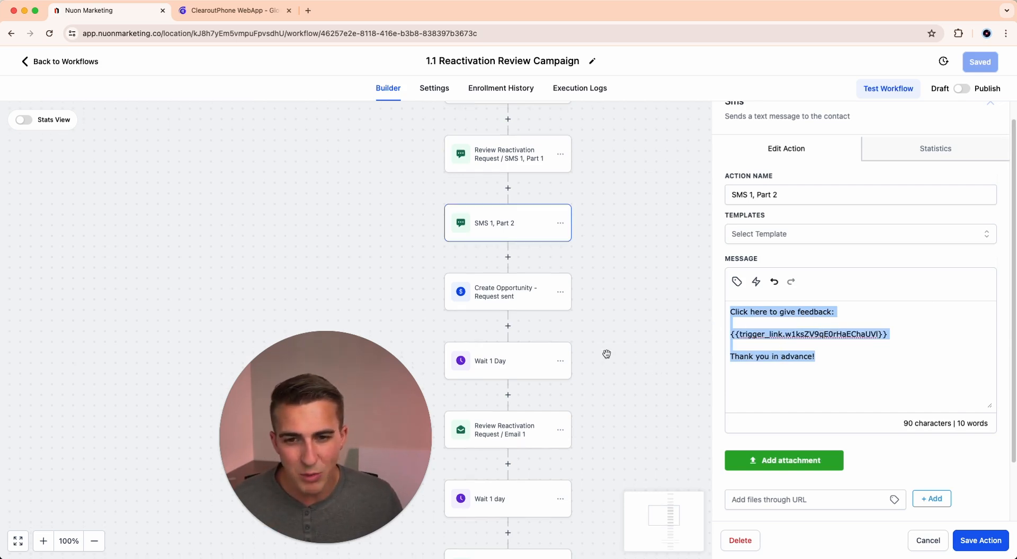
Open the Review Reactivation Request / Email 1 action and the follow-up SMS 2 action, and examine their sender, subject and message settings.
scroll(611, 401, down, 2)
click(556, 401)
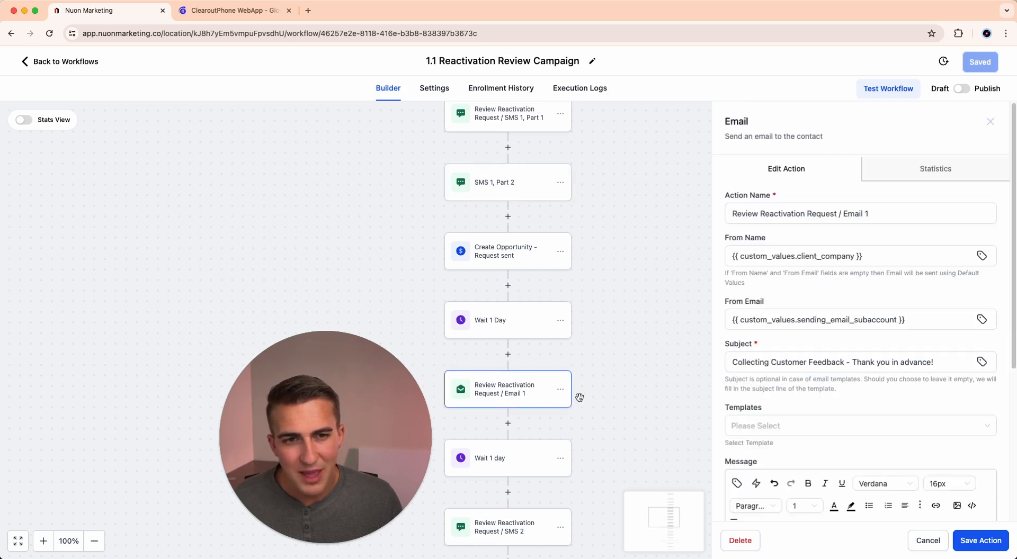
scroll(601, 398, down, 6)
scroll(601, 399, down, 1)
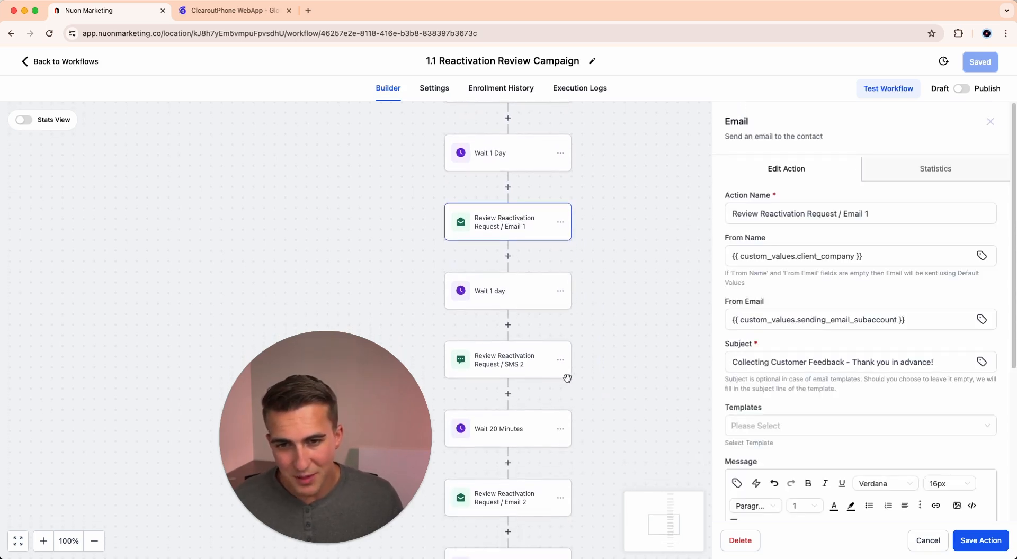
click(544, 373)
scroll(630, 384, down, 4)
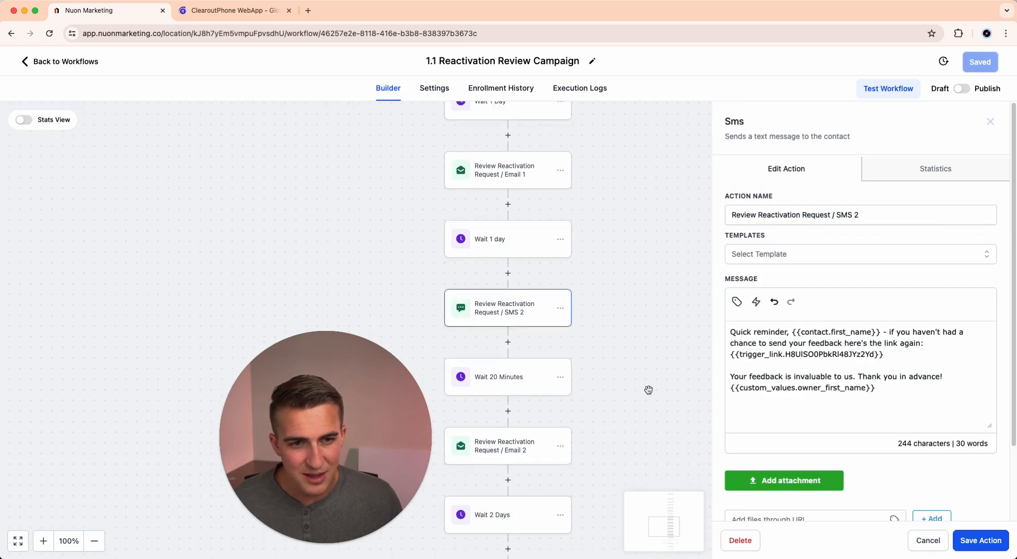
Open the Review Reactivation Request / Email 2 action and read through its subject and full message with the feedback link.
click(536, 415)
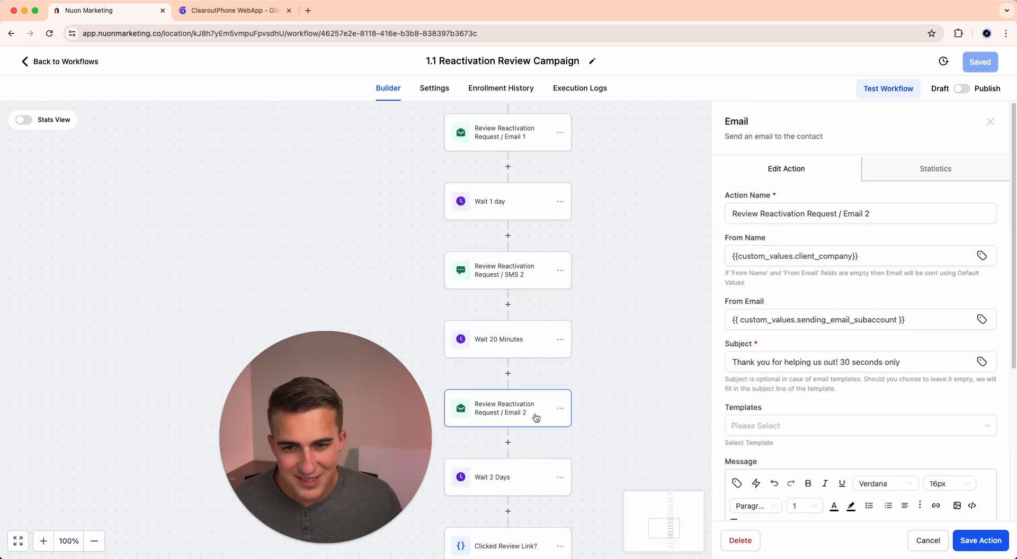
scroll(893, 406, down, 5)
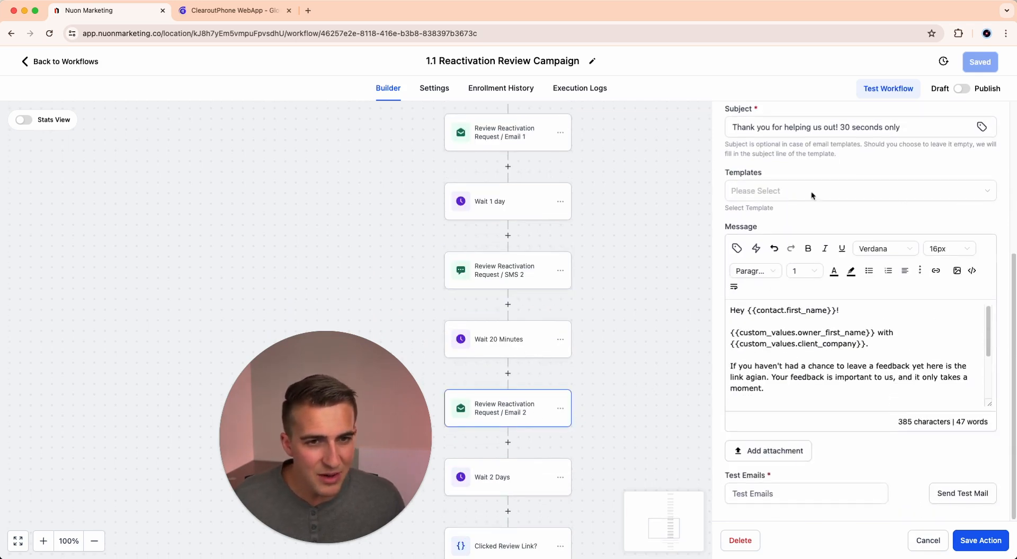
scroll(572, 363, down, 4)
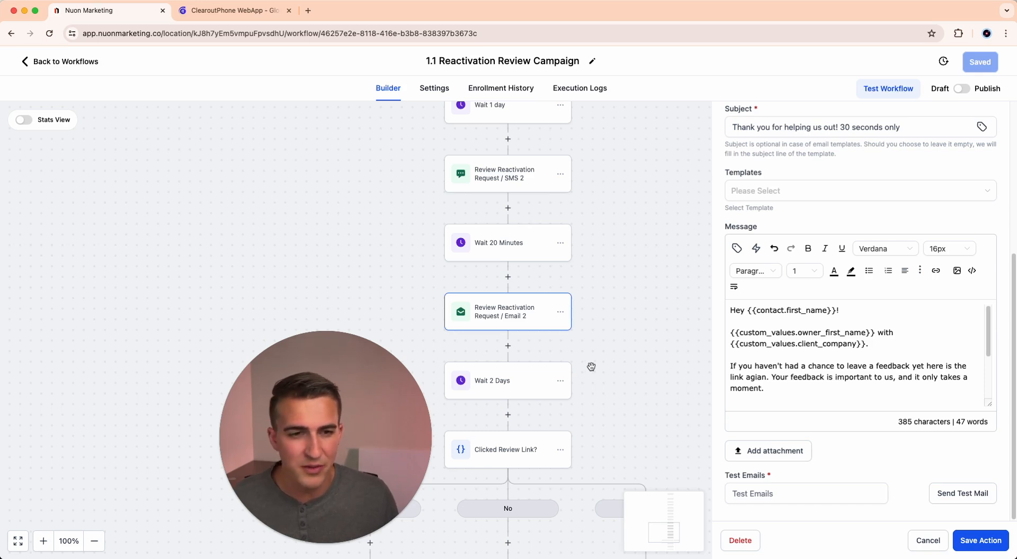
scroll(901, 363, down, 3)
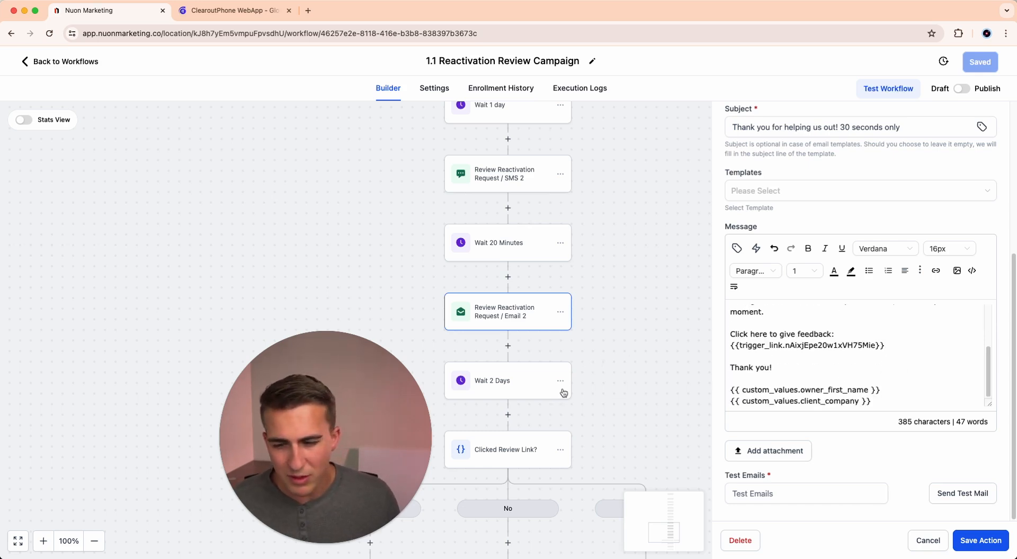
Examine the Clicked Review Link? condition and the actions under its Yes, No and None branches, and return to the workflow's start.
scroll(572, 389, down, 5)
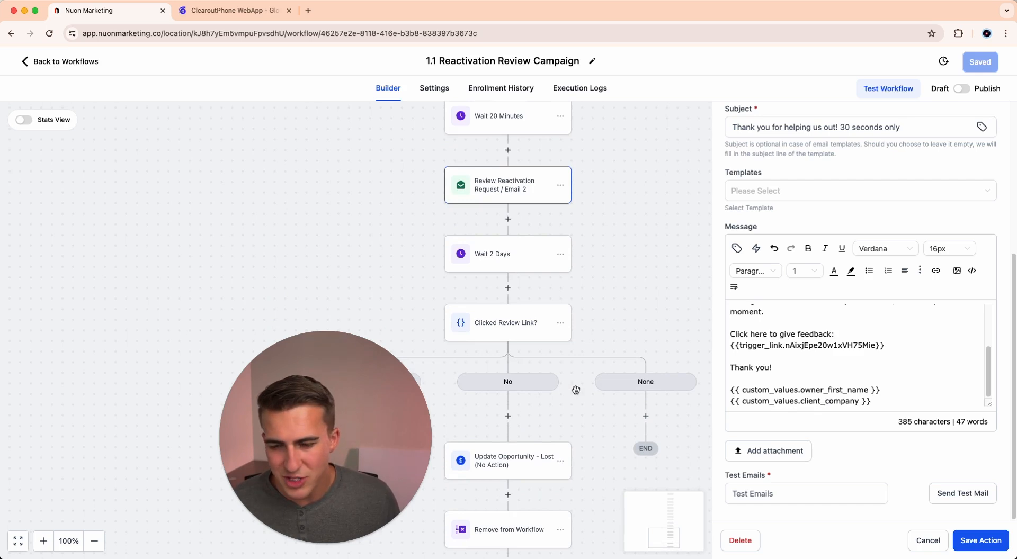
scroll(632, 407, down, 1)
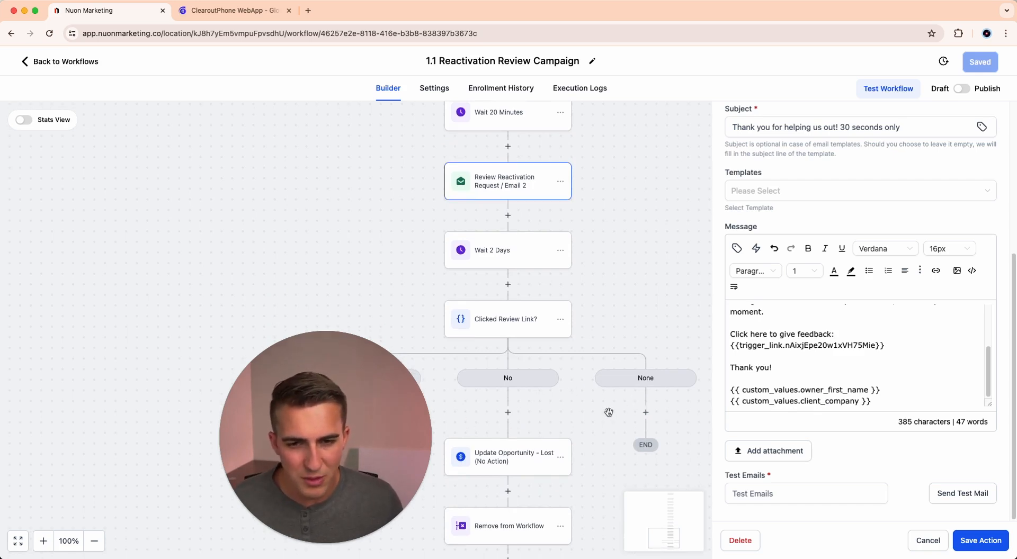
scroll(652, 408, down, 2)
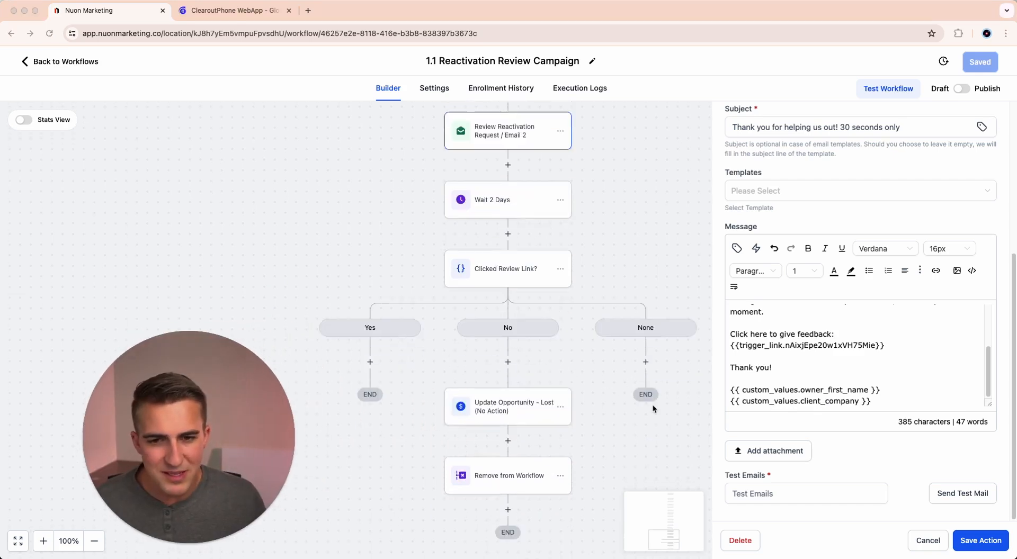
scroll(652, 404, up, 5)
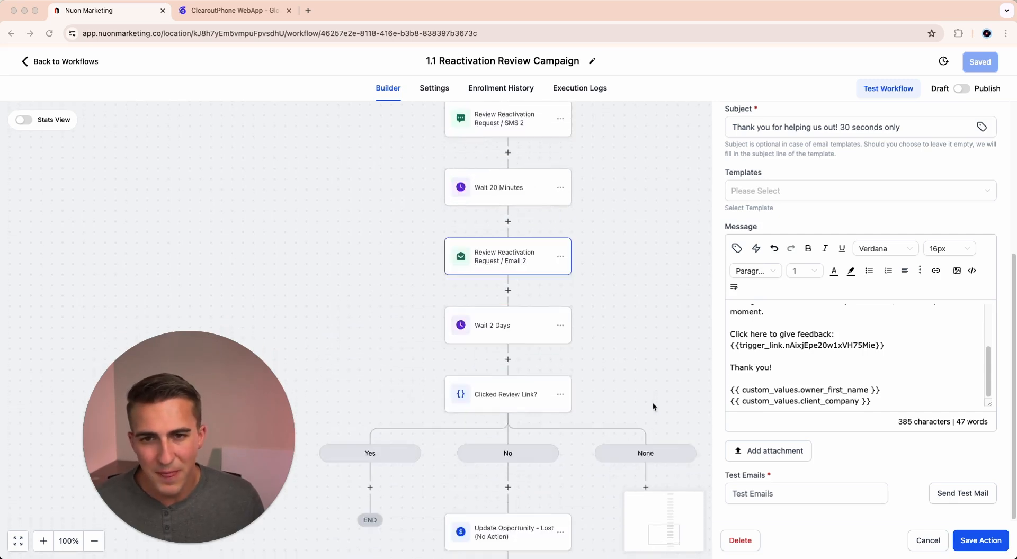
scroll(652, 402, down, 8)
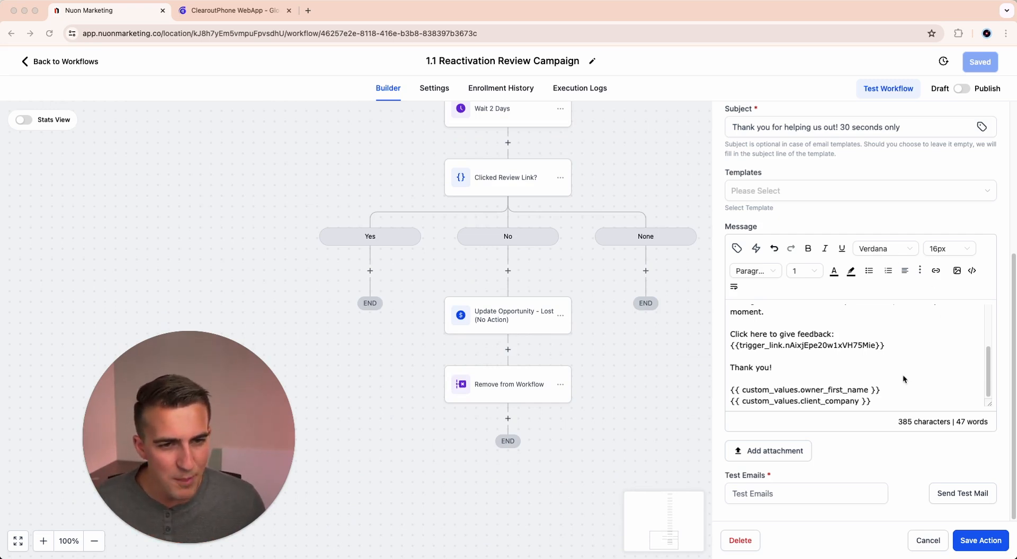
scroll(905, 379, up, 5)
scroll(386, 311, up, 15)
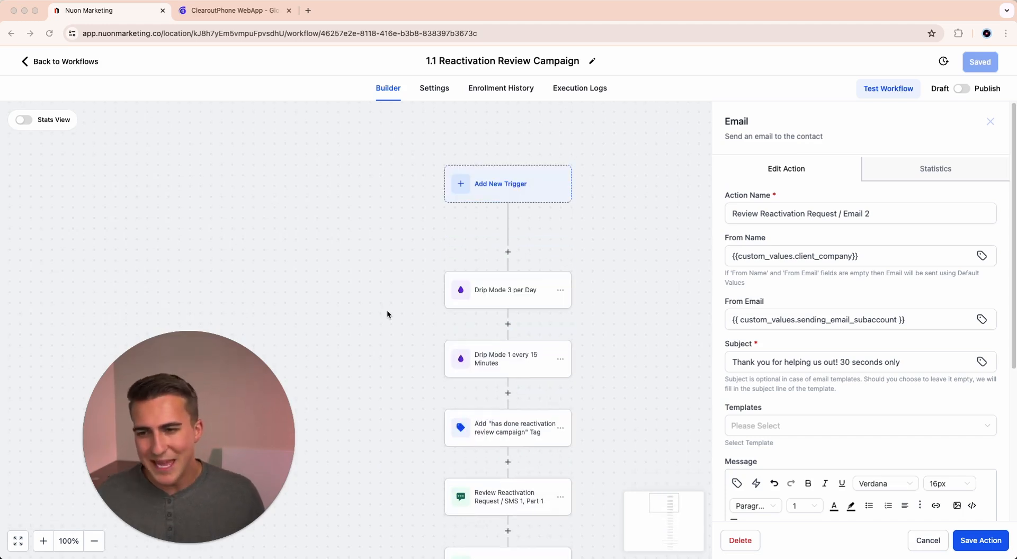
Leave the workflow builder and look over the workflows listed in the 1. REVIEW MANAGEMENT folder.
click(25, 67)
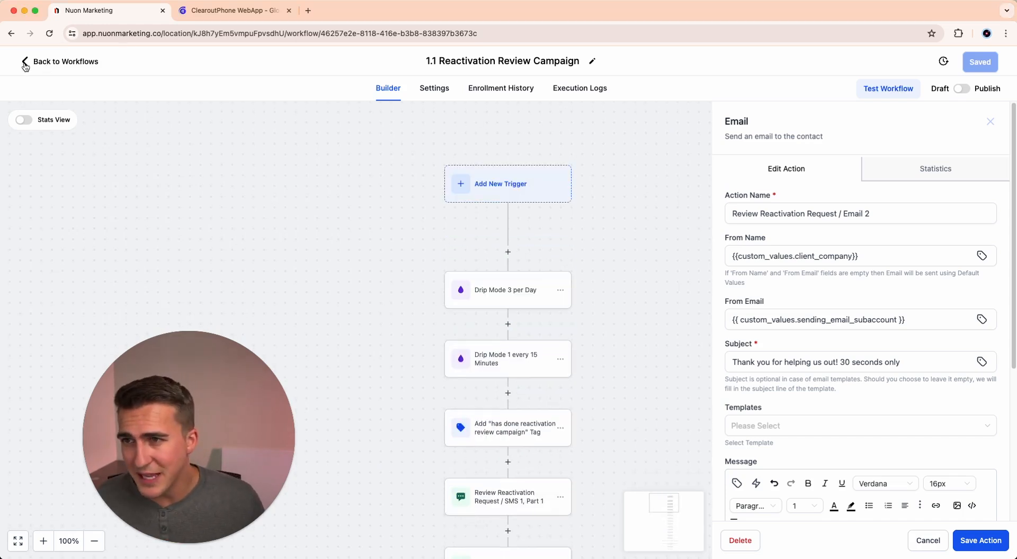
click(25, 63)
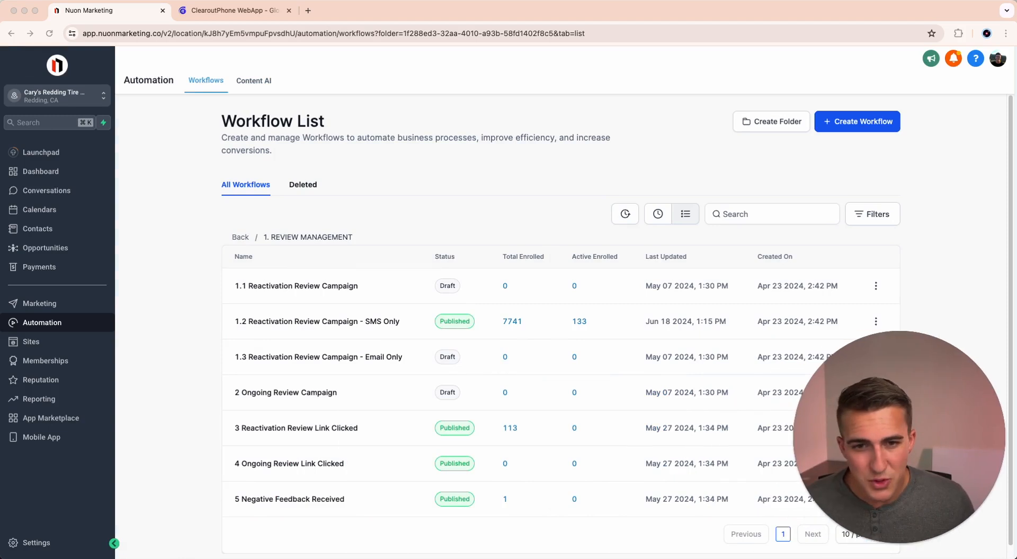
scroll(535, 436, down, 1)
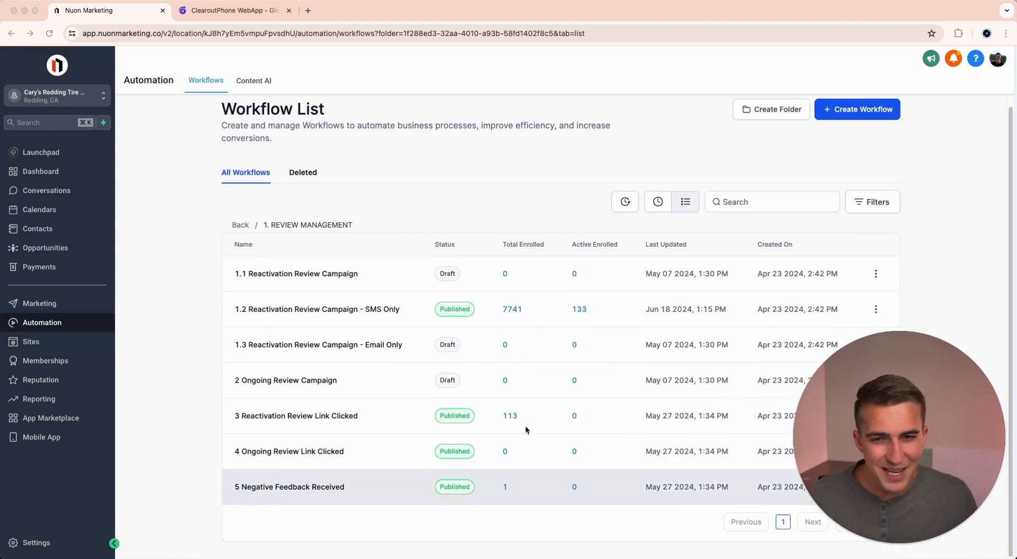